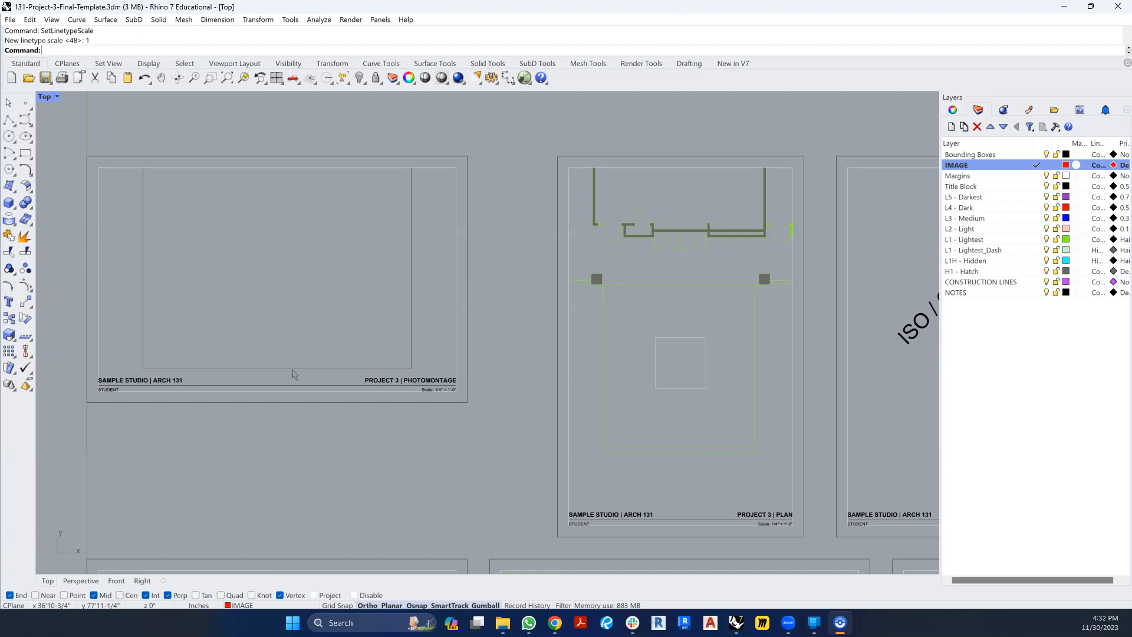
left_click(294, 370)
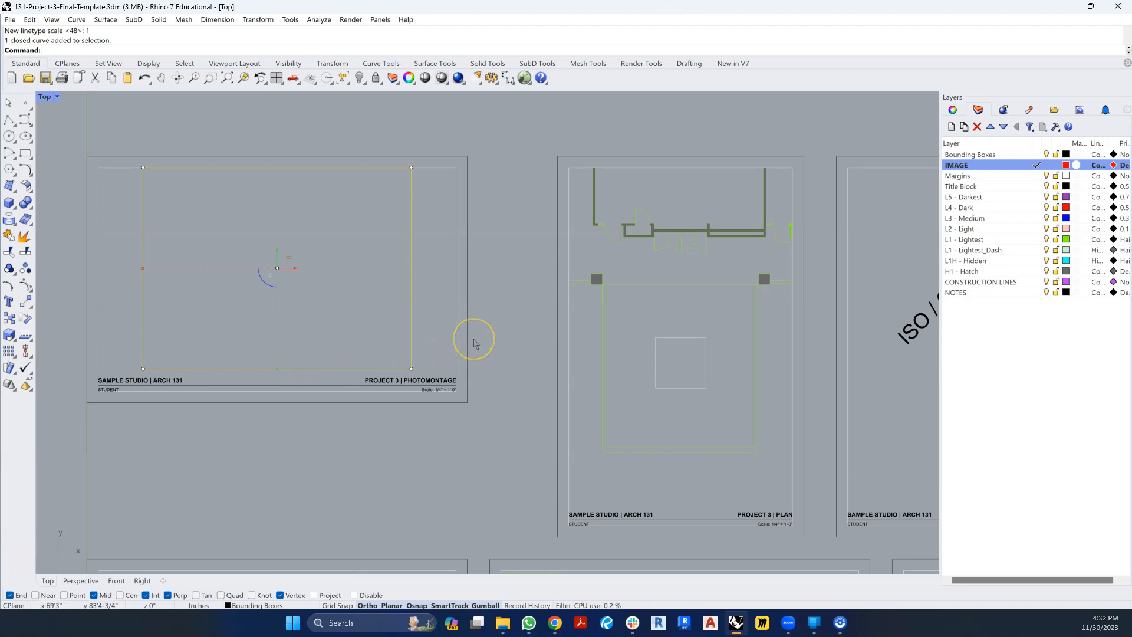
left_click(478, 337)
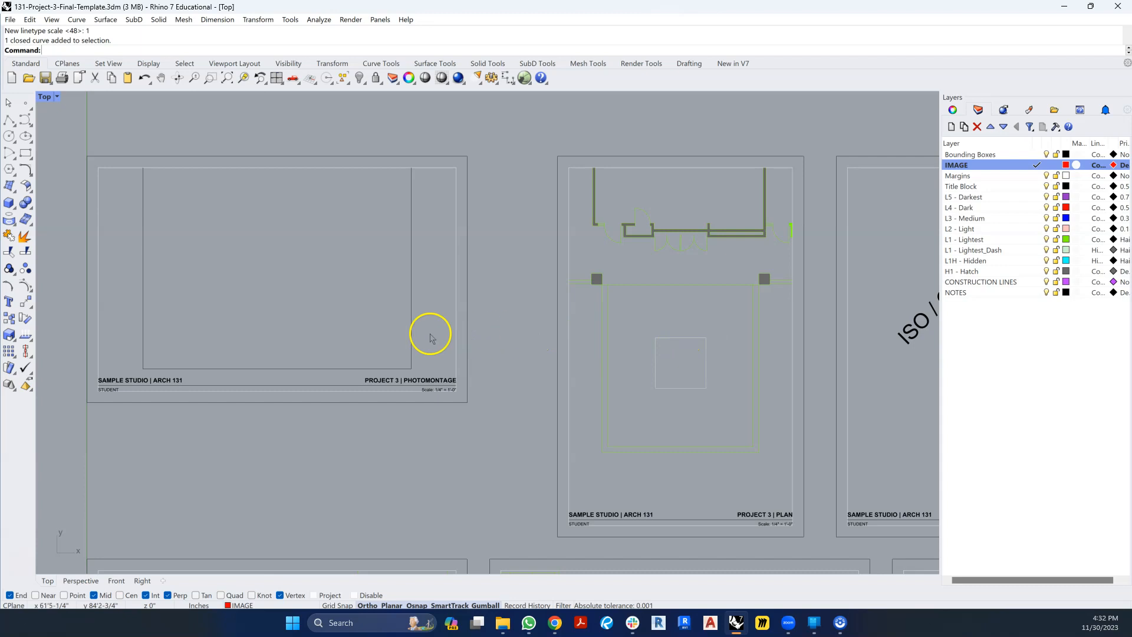
scroll(537, 342, "down", 5)
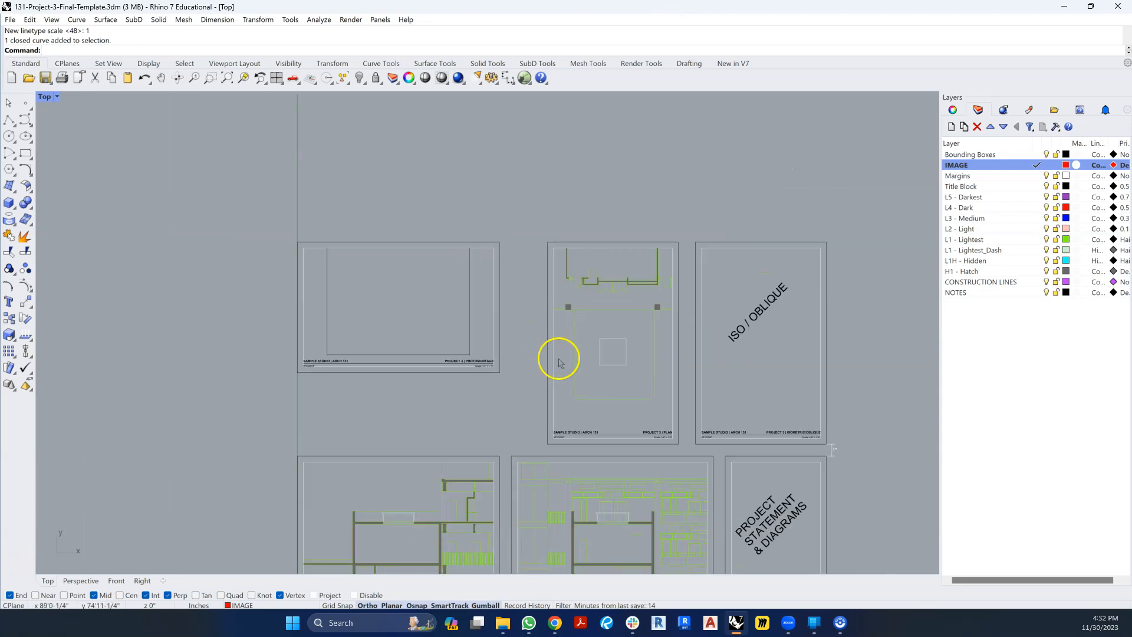
Step: Open the scale note in the photomontage sheet's title block for text editing, then close the editor and deselect the title block
scroll(406, 347, "up", 5)
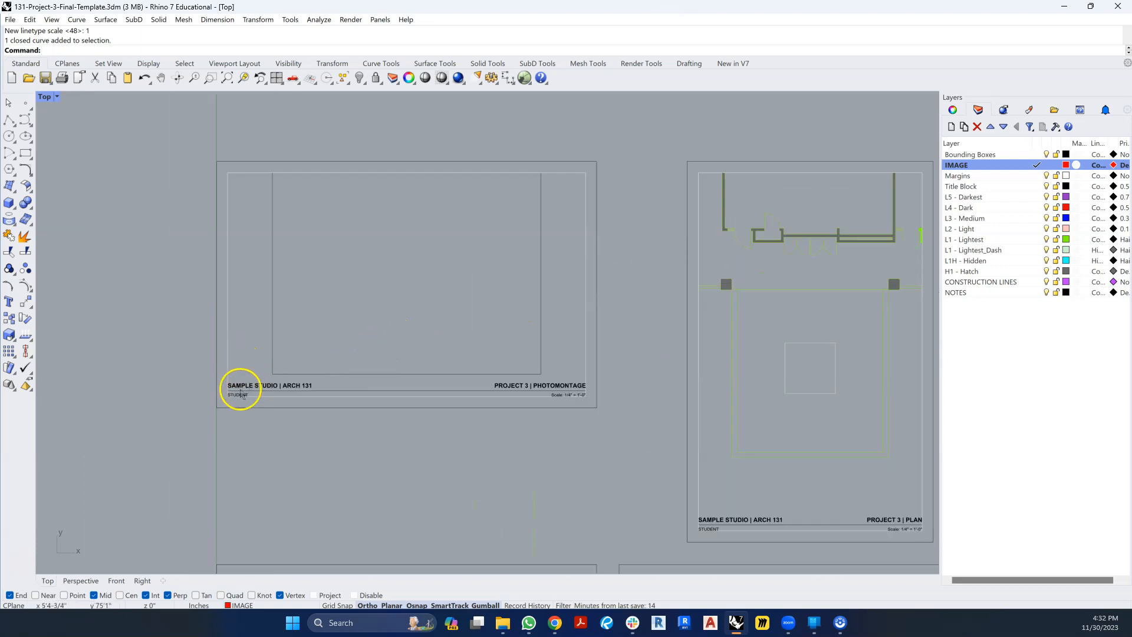
scroll(242, 387, "up", 2)
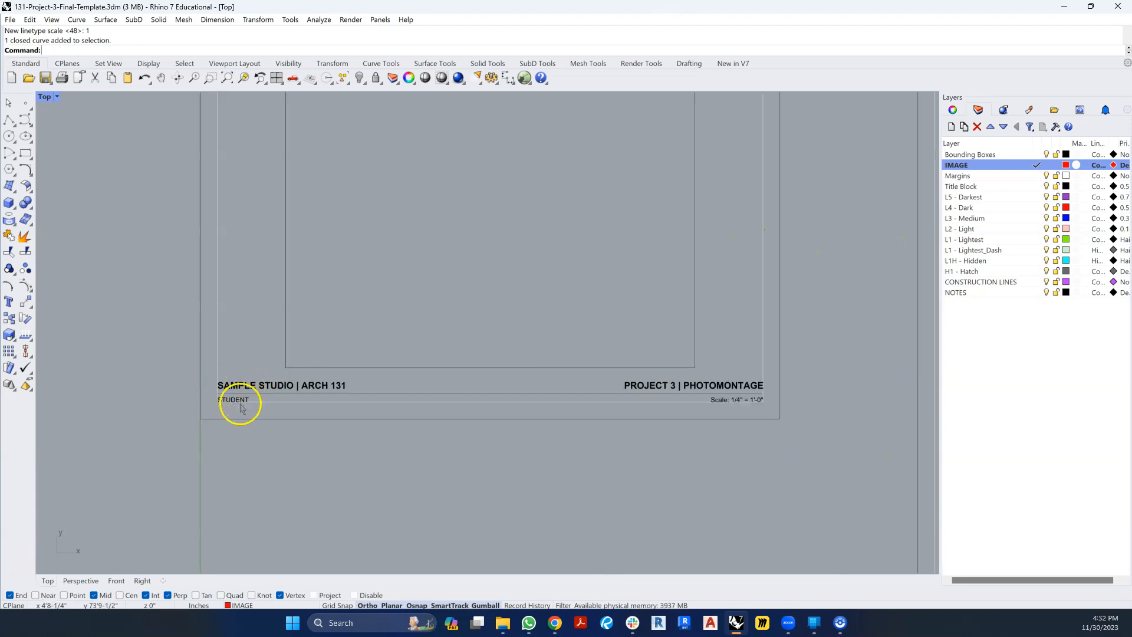
scroll(736, 403, "up", 3)
left_click(736, 403)
left_click(736, 400)
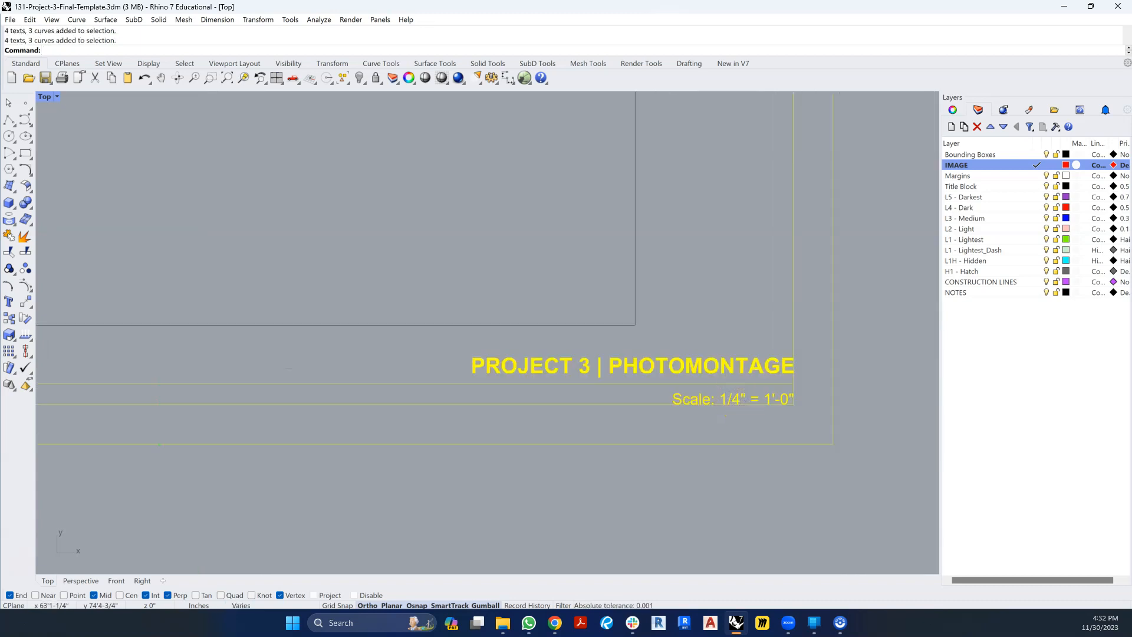
double_click(695, 400)
left_click(536, 423)
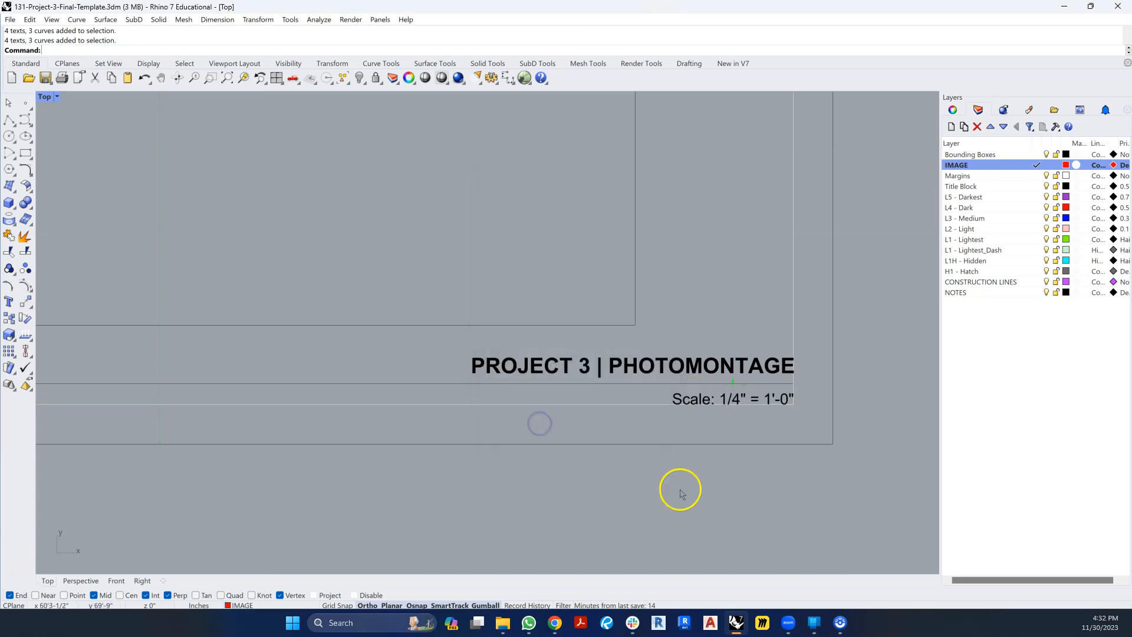
left_click(690, 399)
double_click(692, 400)
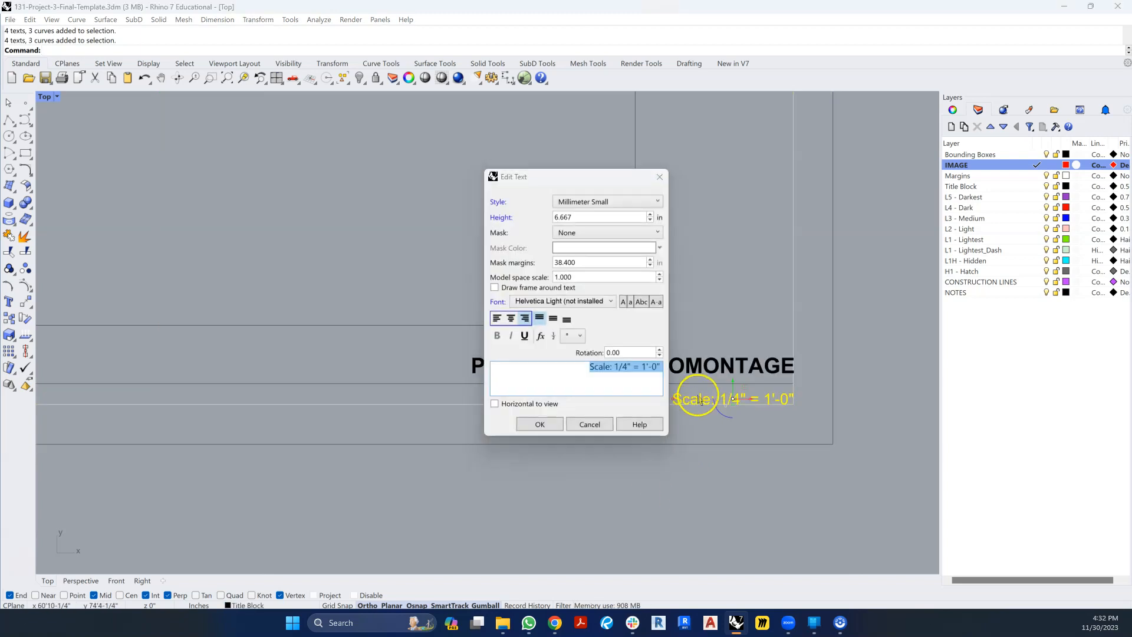
key("BackSpace")
left_click(545, 425)
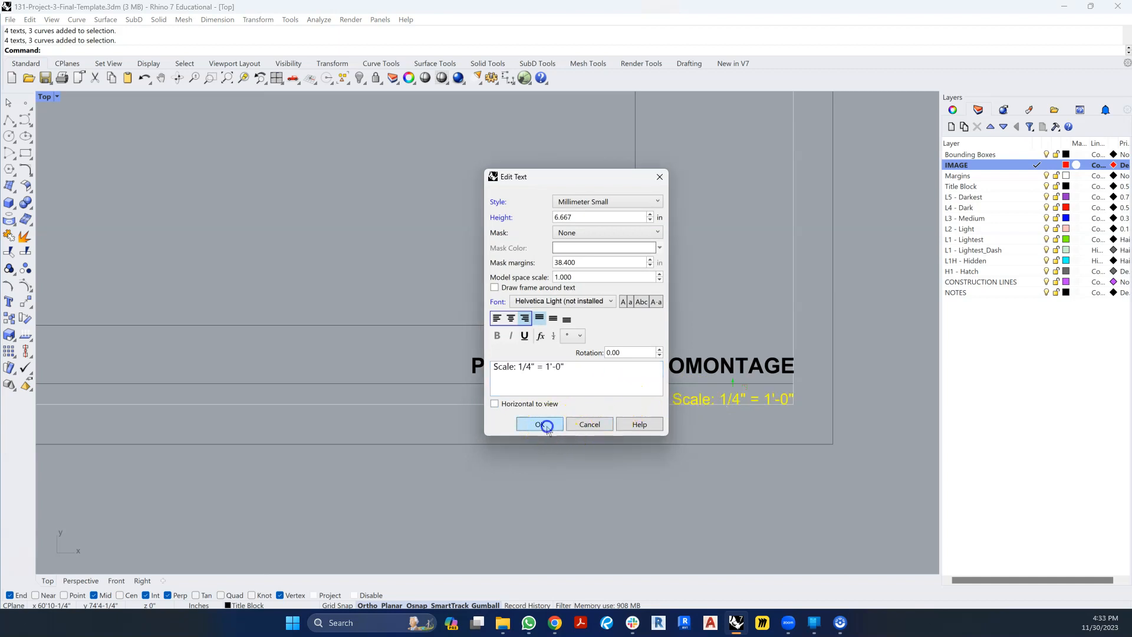
left_click(702, 398)
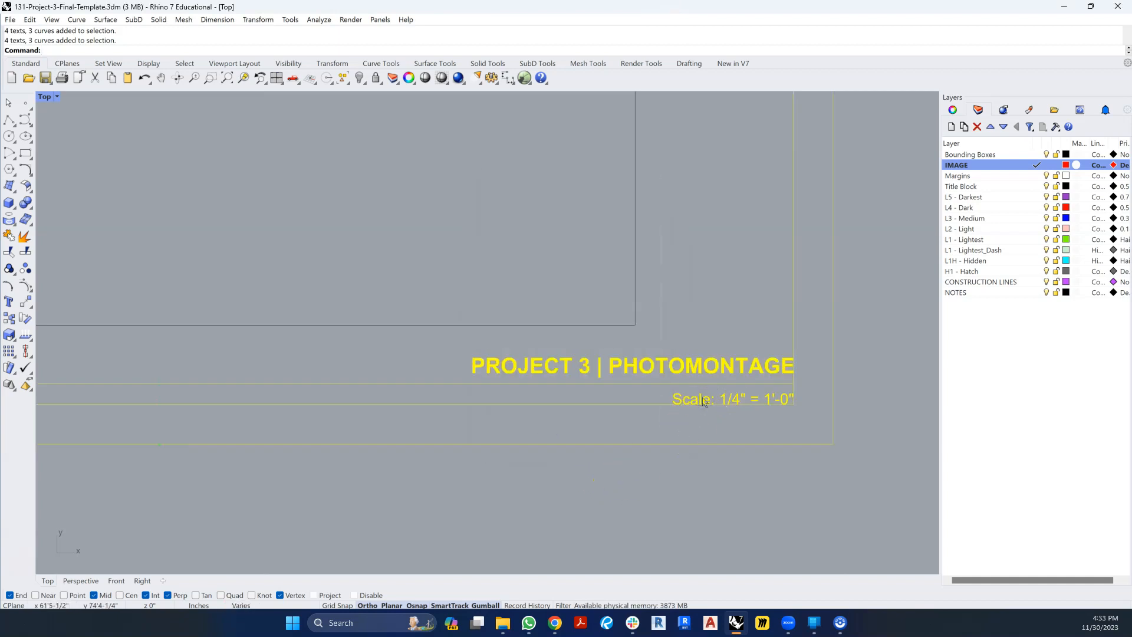
left_click(665, 480)
scroll(666, 484, "down", 6)
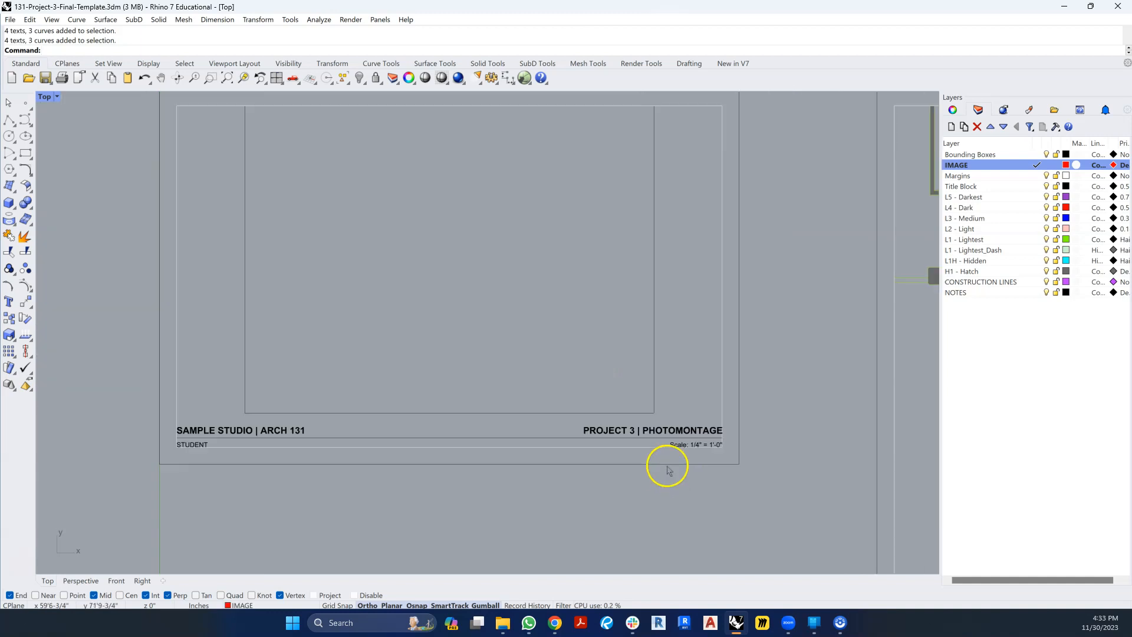
Step: Measure the width and height of the image frame on the photomontage sheet
left_click(480, 259)
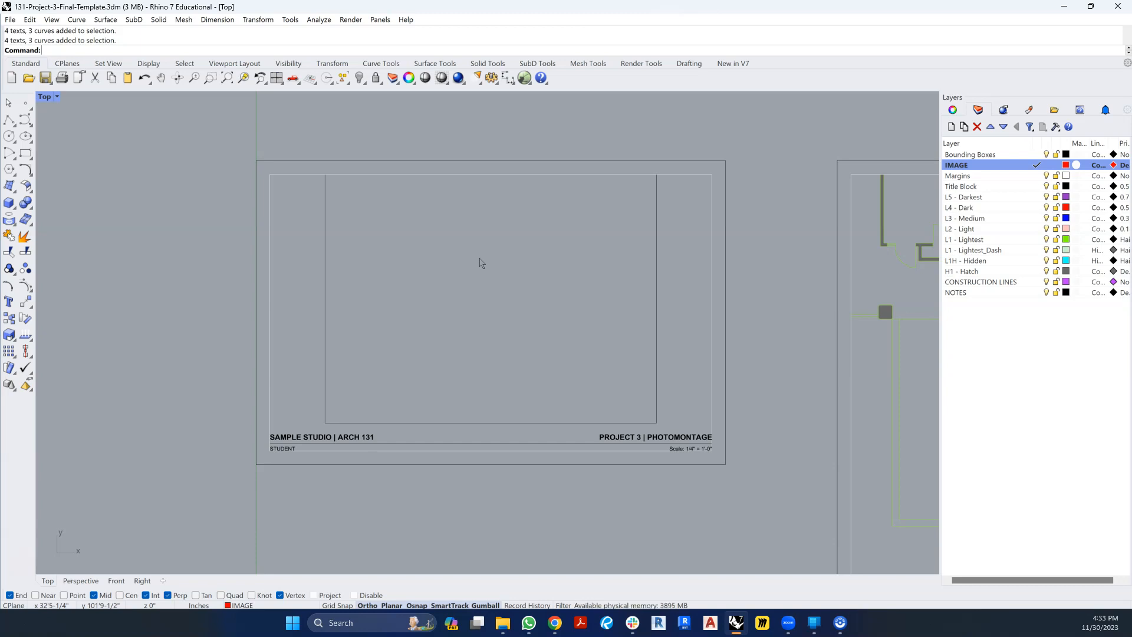
left_click(328, 218)
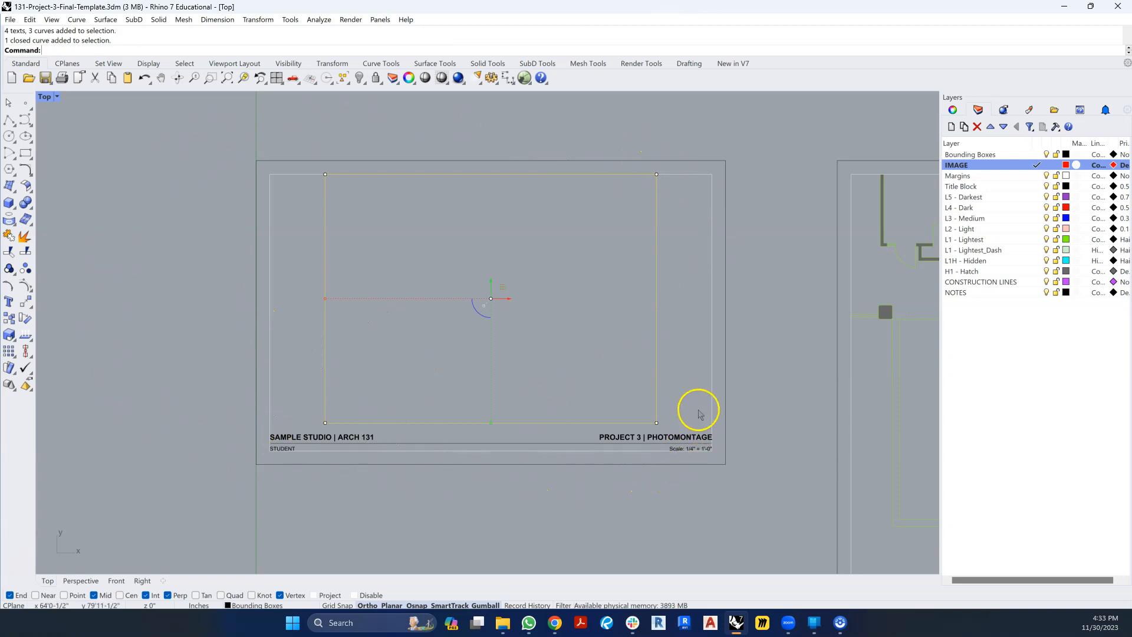
left_click_drag(265, 461, 261, 419)
key("Return")
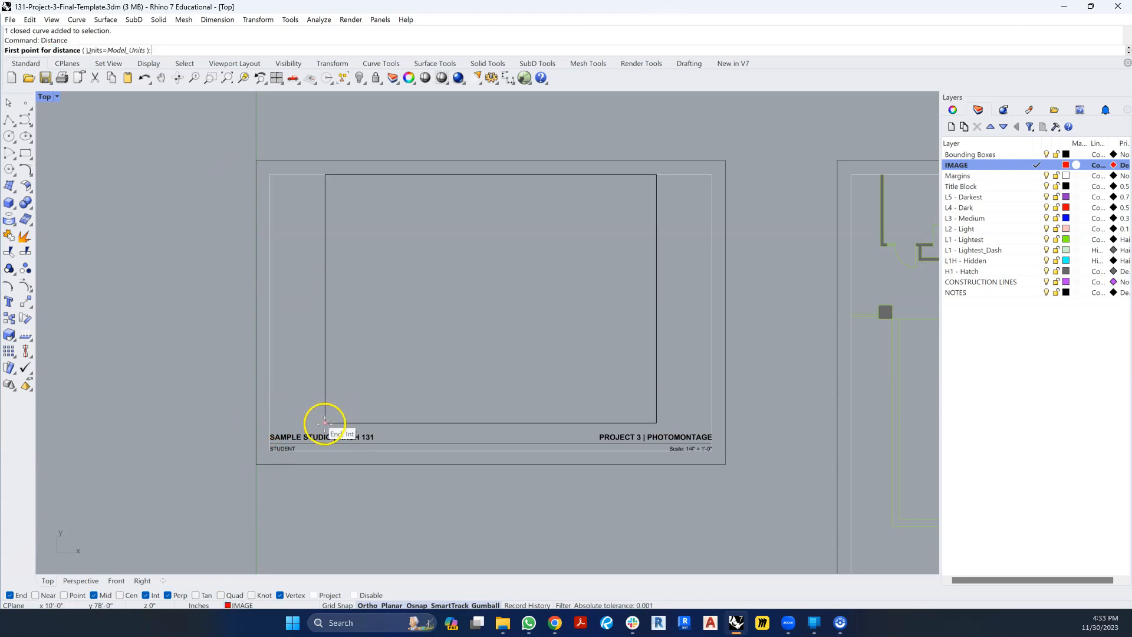
left_click(325, 422)
left_click(657, 422)
right_click(444, 363)
left_click(325, 422)
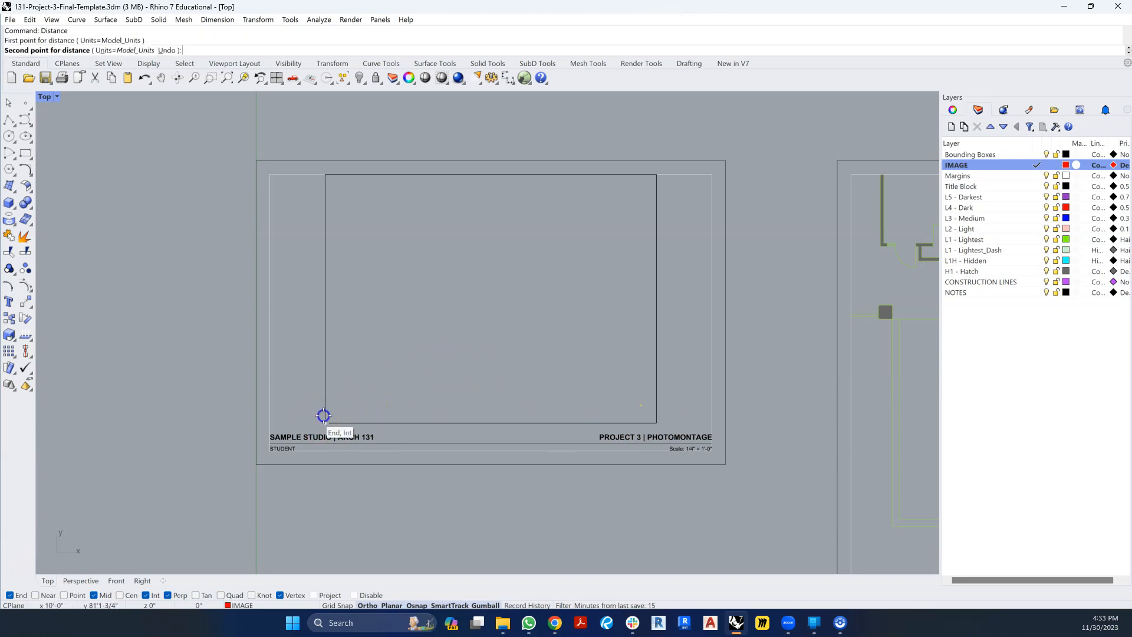
left_click(323, 173)
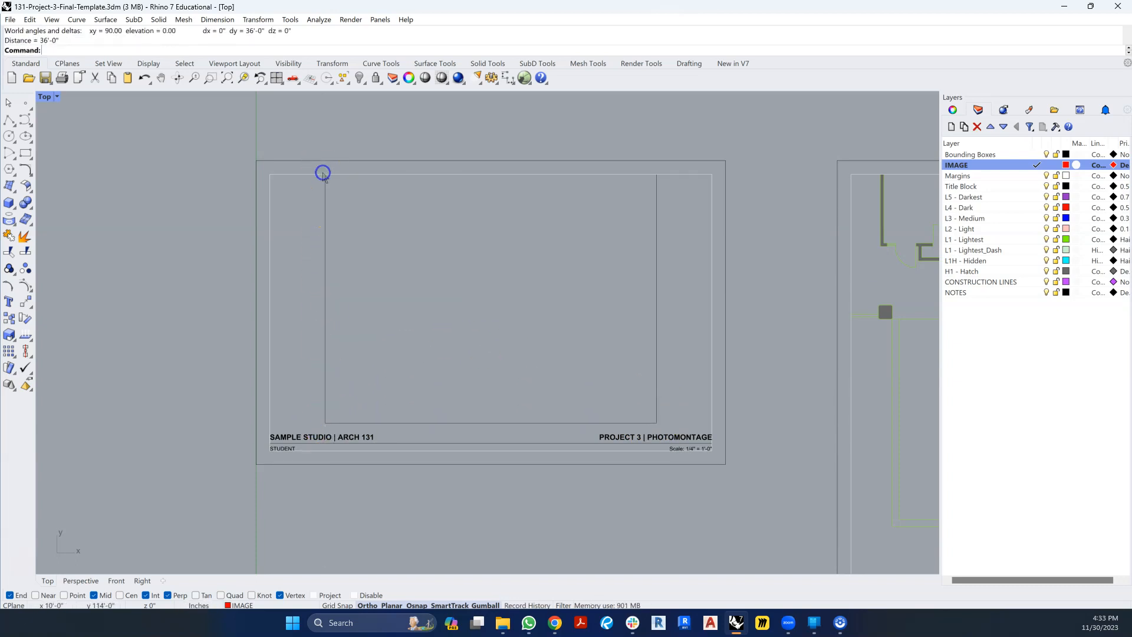
left_click(328, 208)
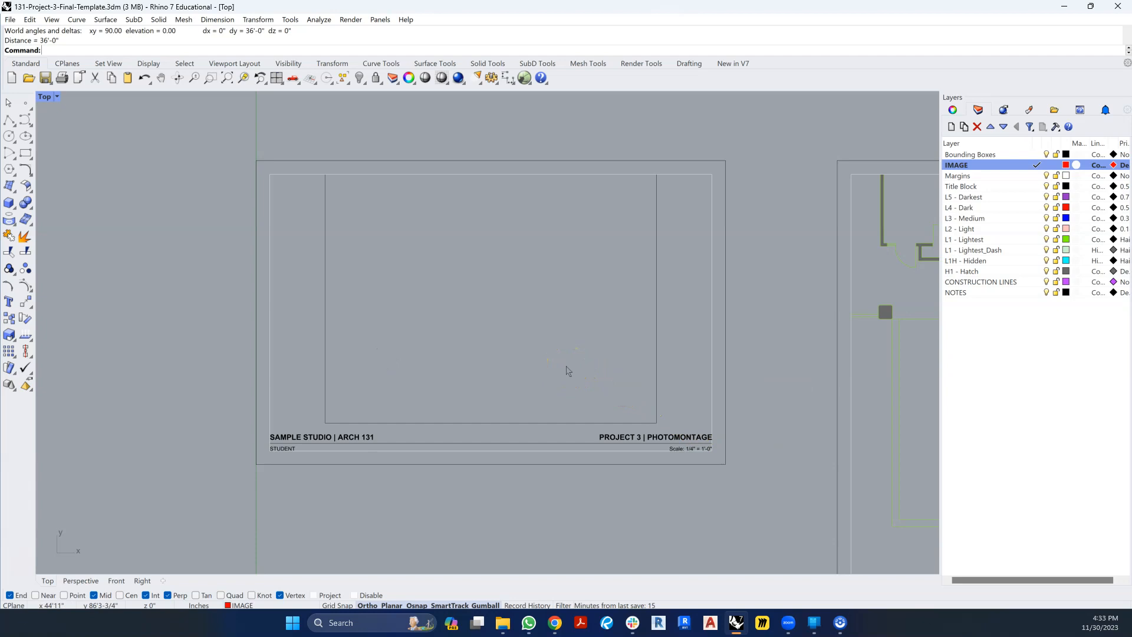
Step: Insert Oblique.JPG as a picture on the photomontage sheet, fitted from the frame's upper-left corner to its lower-right corner
key("Return")
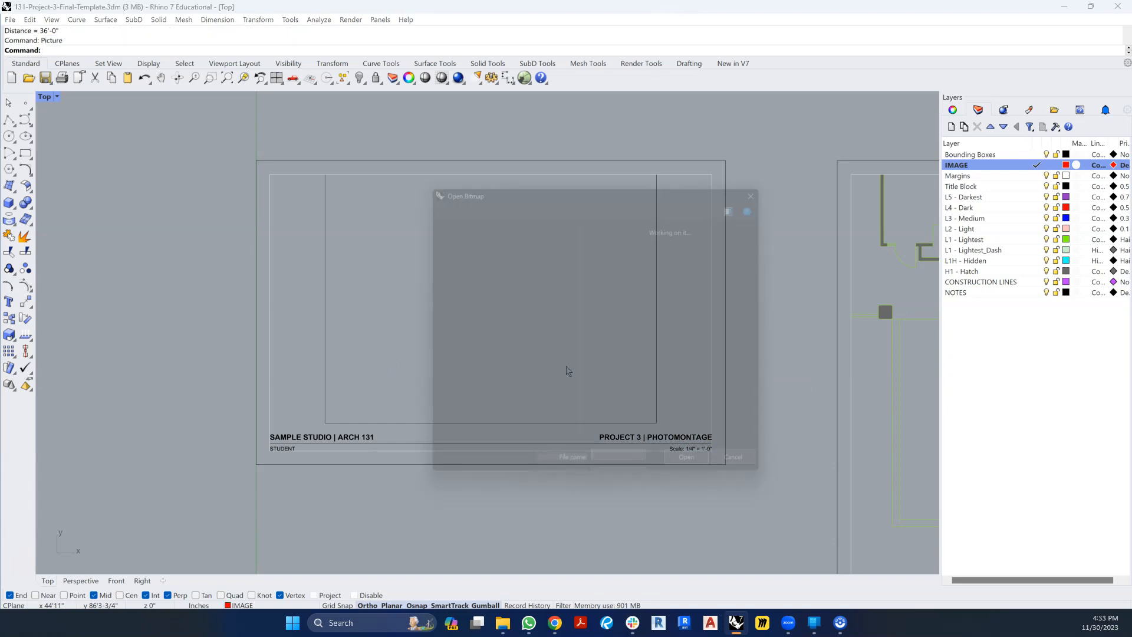
left_click_drag(599, 116, 461, 83)
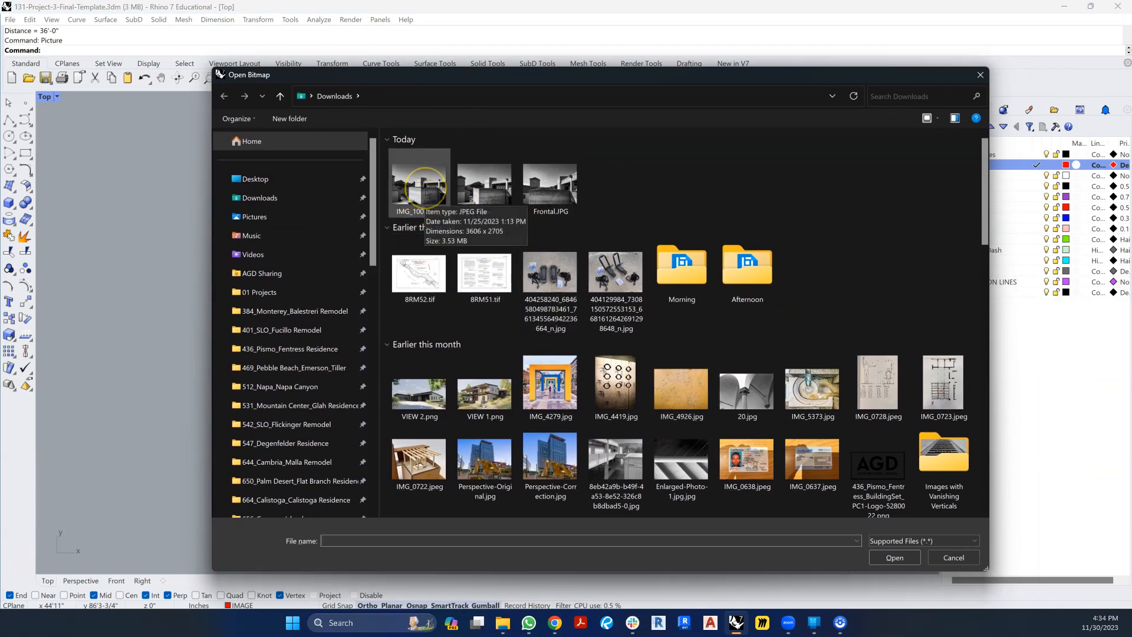
left_click(490, 192)
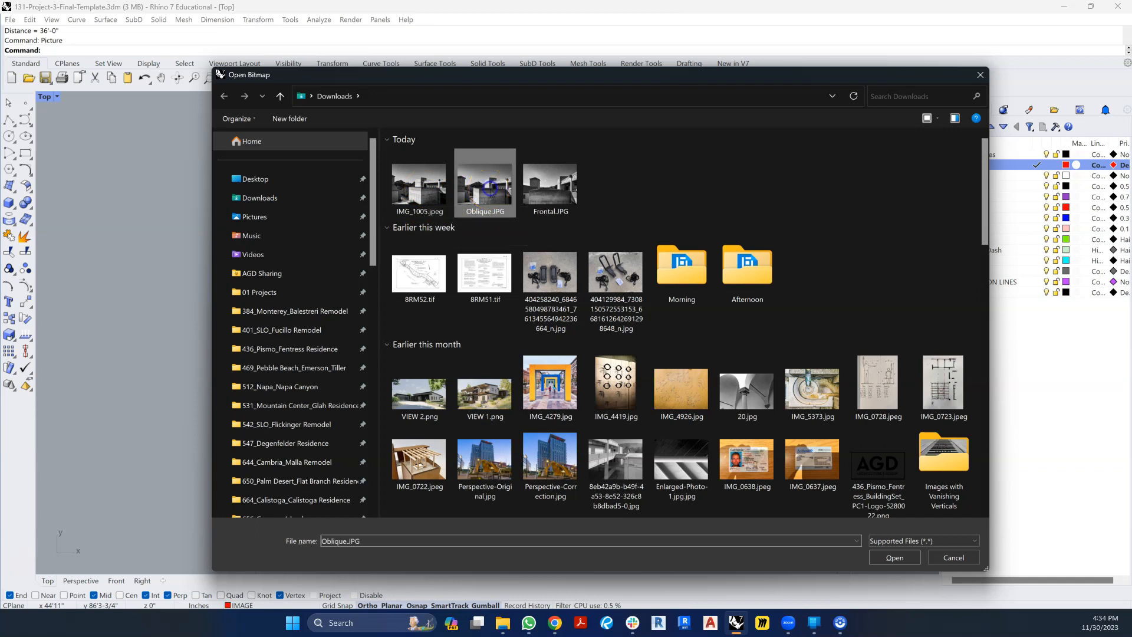
left_click(884, 557)
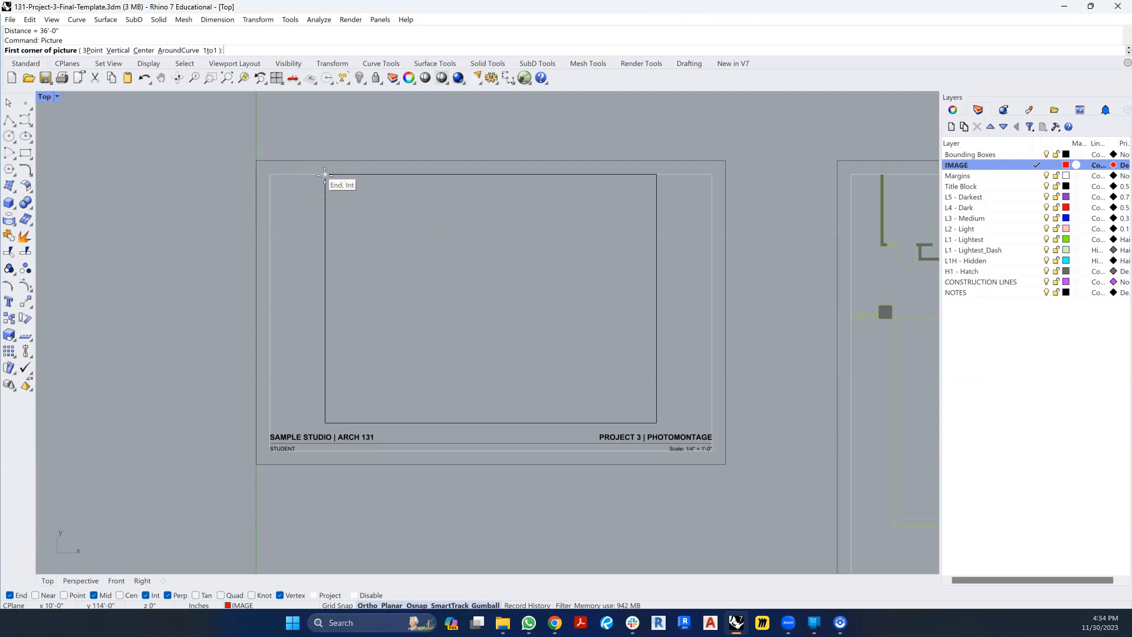
left_click(325, 175)
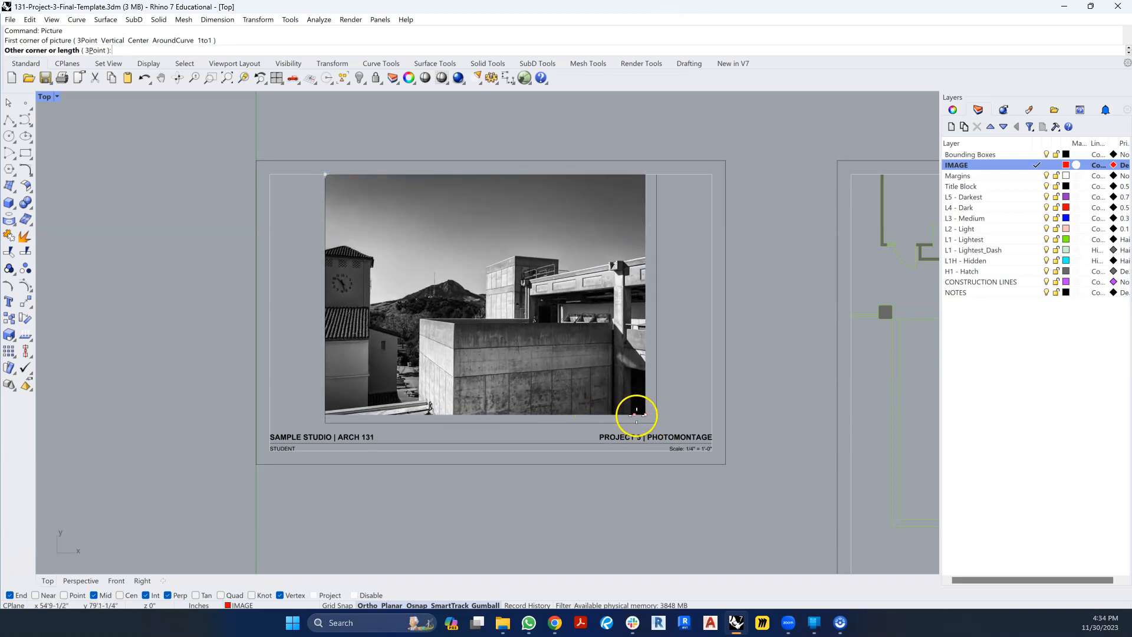
left_click(656, 423)
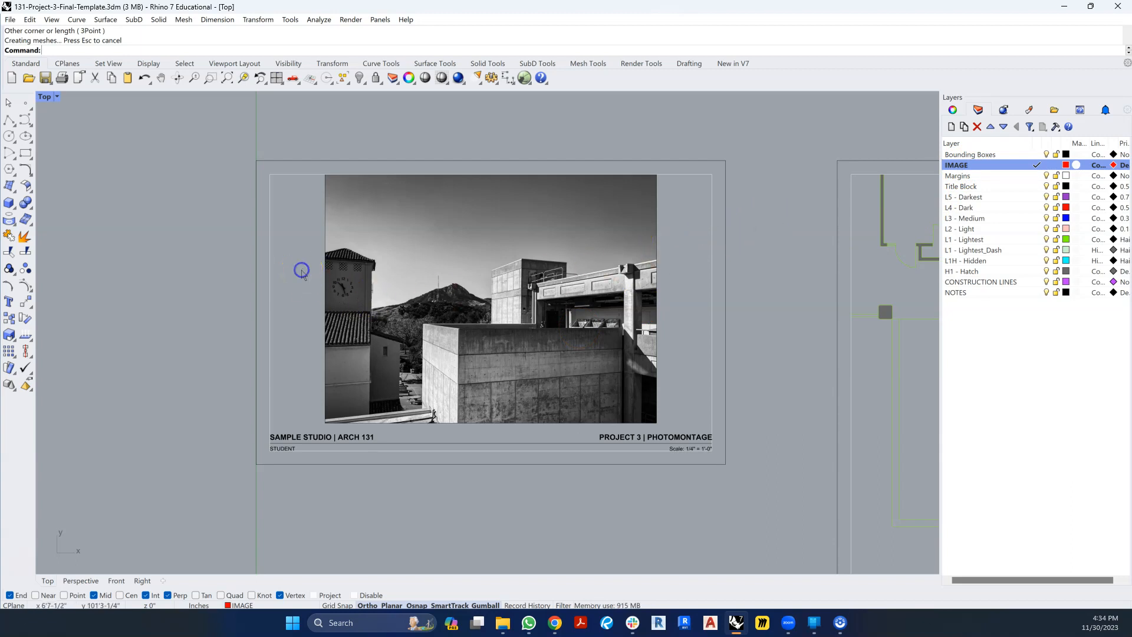
Step: Assign the small square in the middle of the plan sheet to the L1 - Lightest_Dash layer
scroll(513, 329, "down", 1)
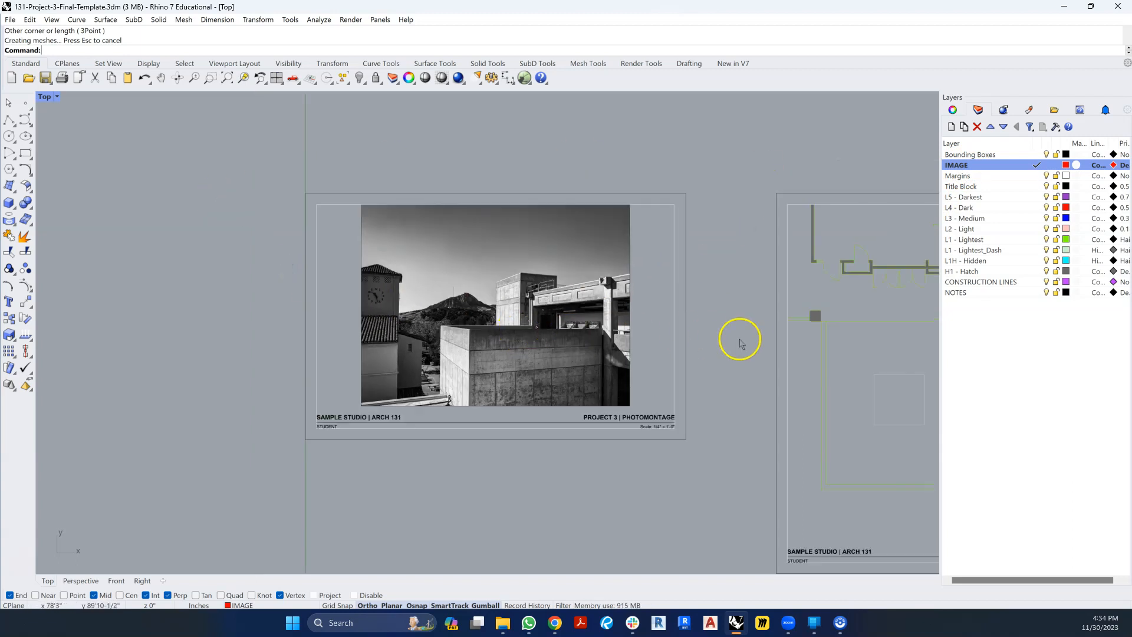
right_click_drag(748, 344, 489, 296)
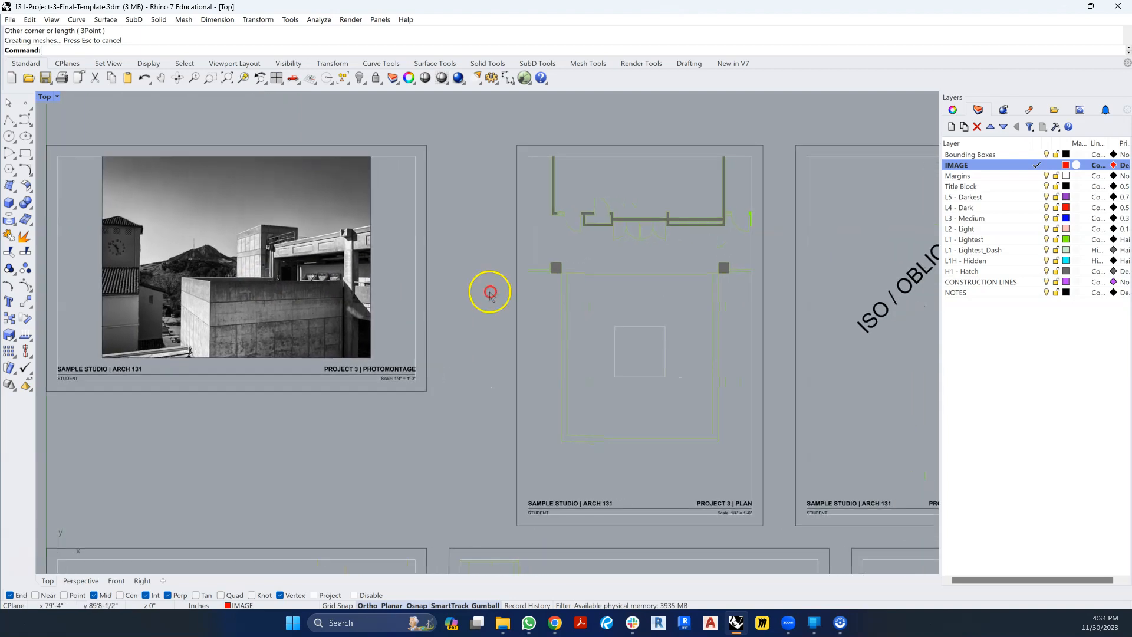
scroll(642, 328, "up", 5)
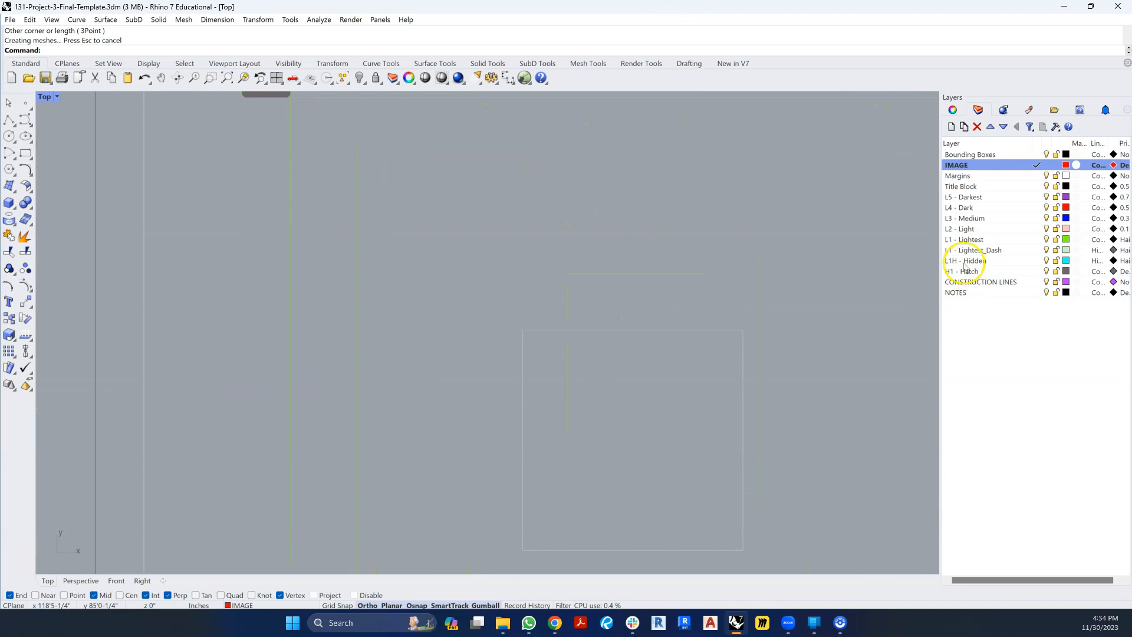
left_click(630, 331)
scroll(629, 333, "down", 4)
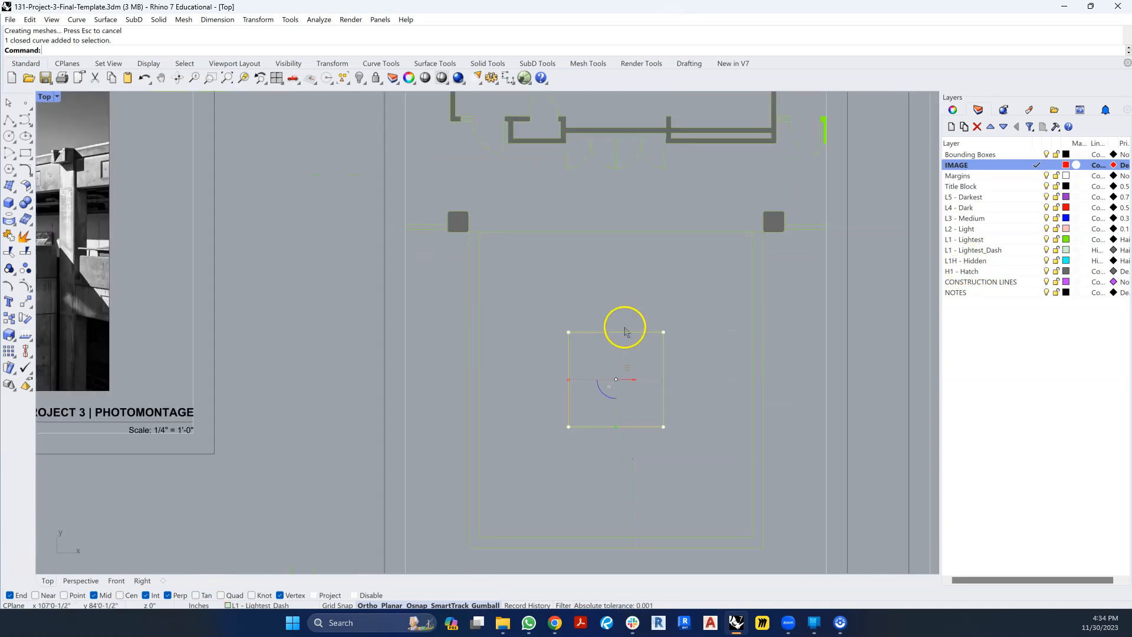
scroll(639, 321, "up", 2)
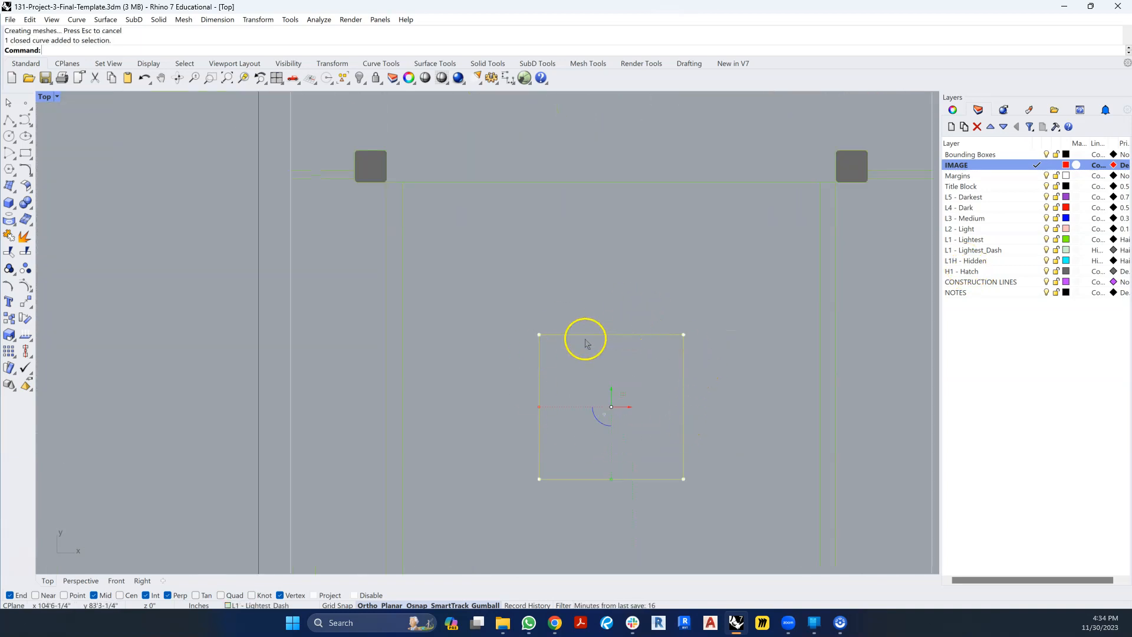
scroll(585, 341, "down", 3)
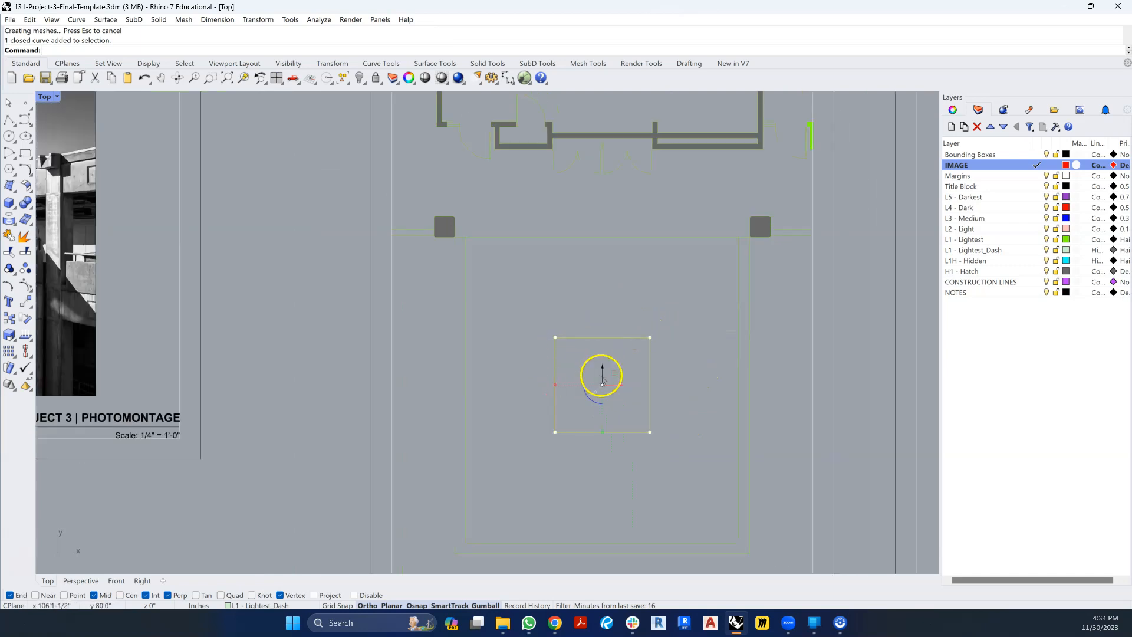
left_click(978, 249)
right_click(983, 250)
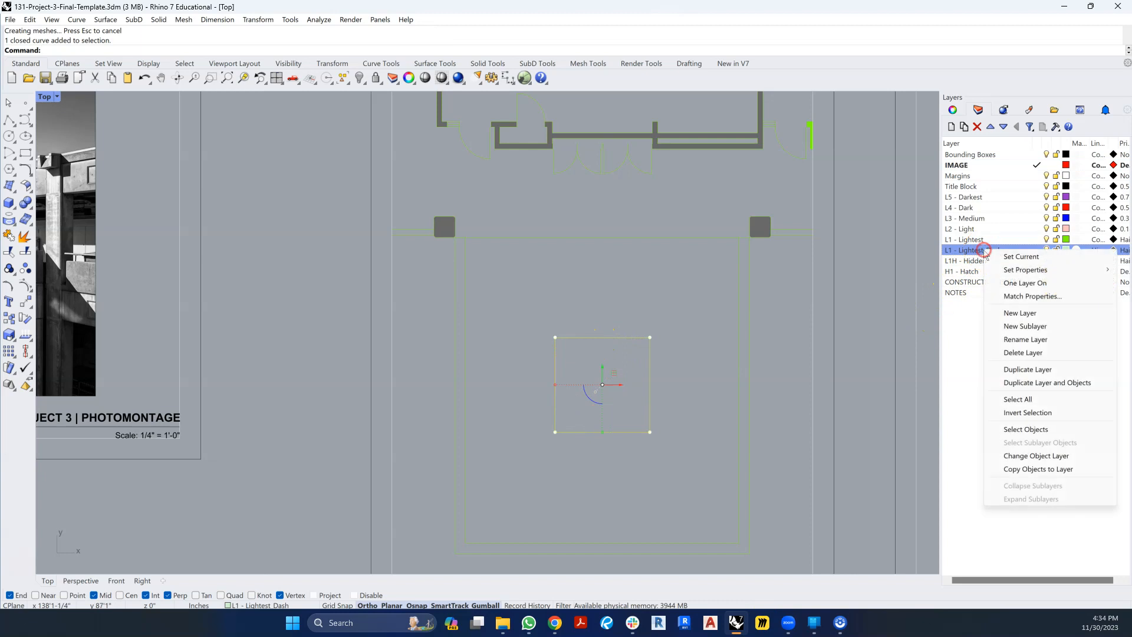
left_click(1035, 456)
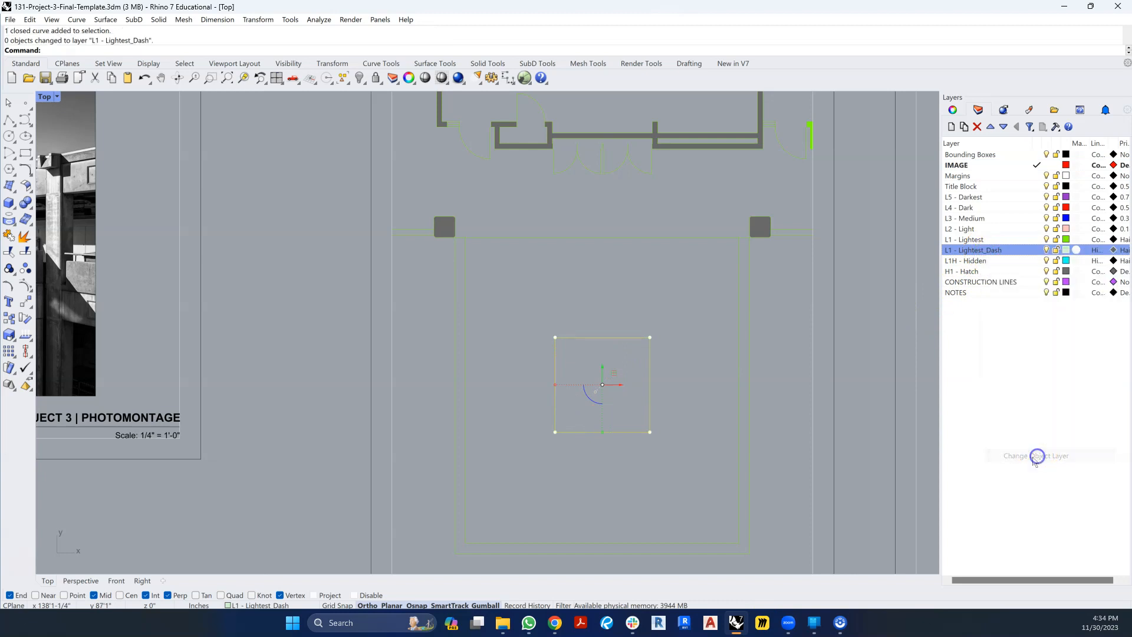
left_click(679, 352)
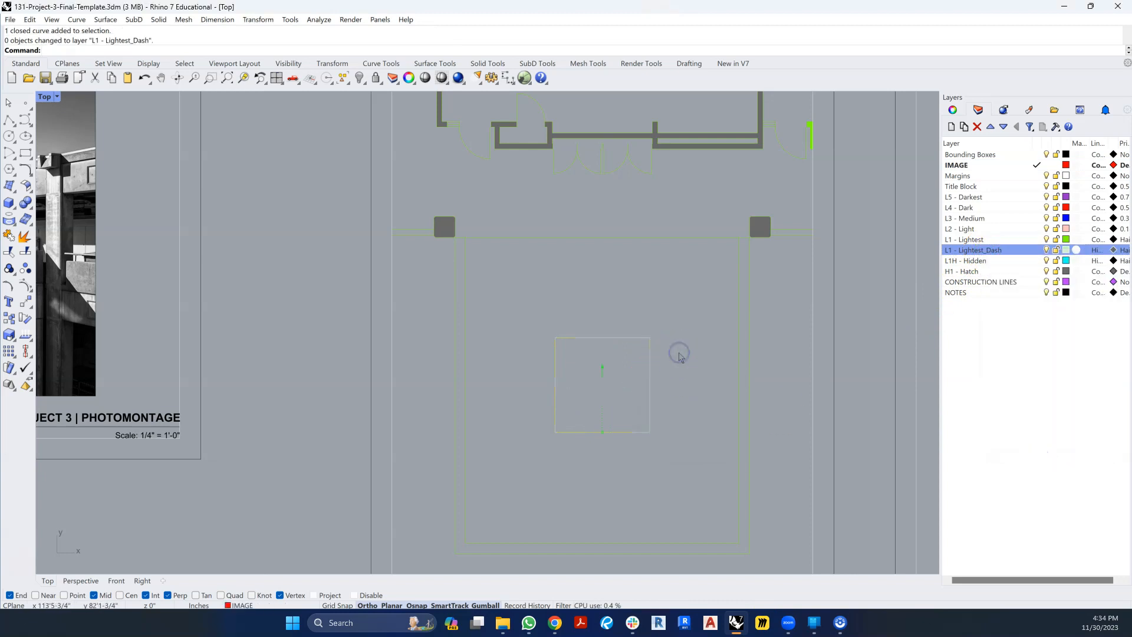
Step: Set the document's linetype scale to 48 with SetLinetypeScale
scroll(646, 348, "up", 3)
scroll(647, 350, "down", 2)
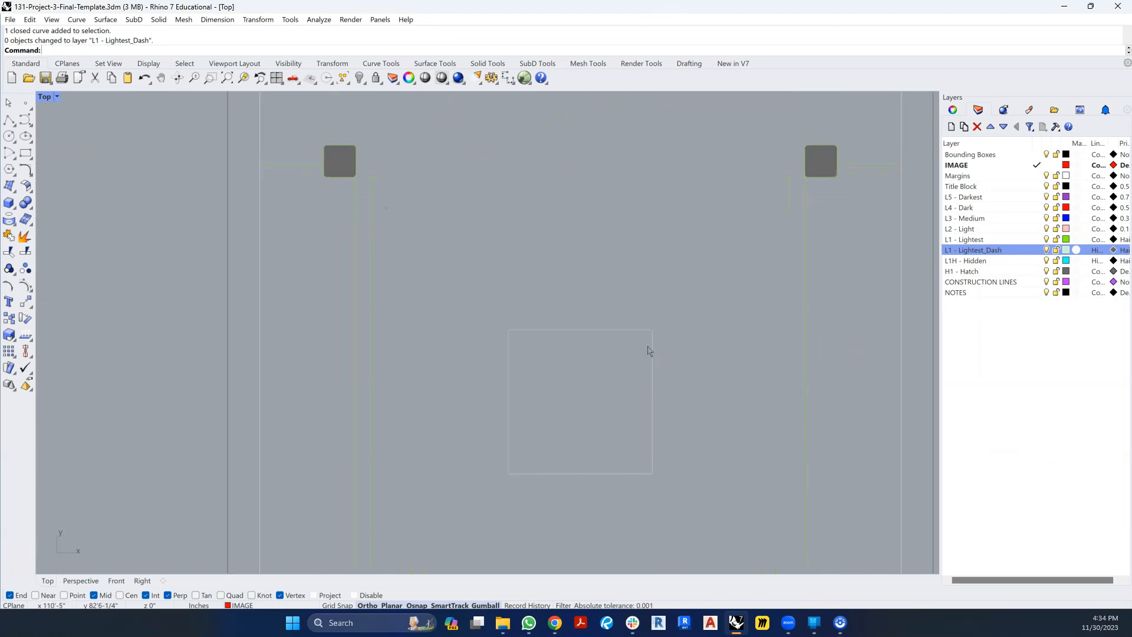
type("LTSCA")
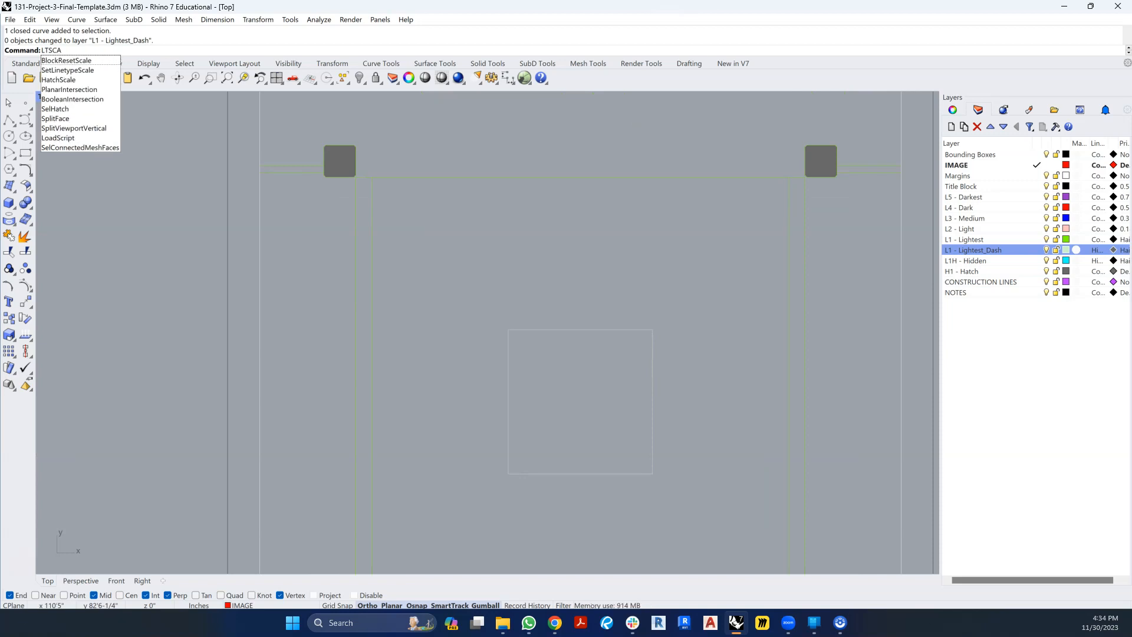
type("LE")
key("Down")
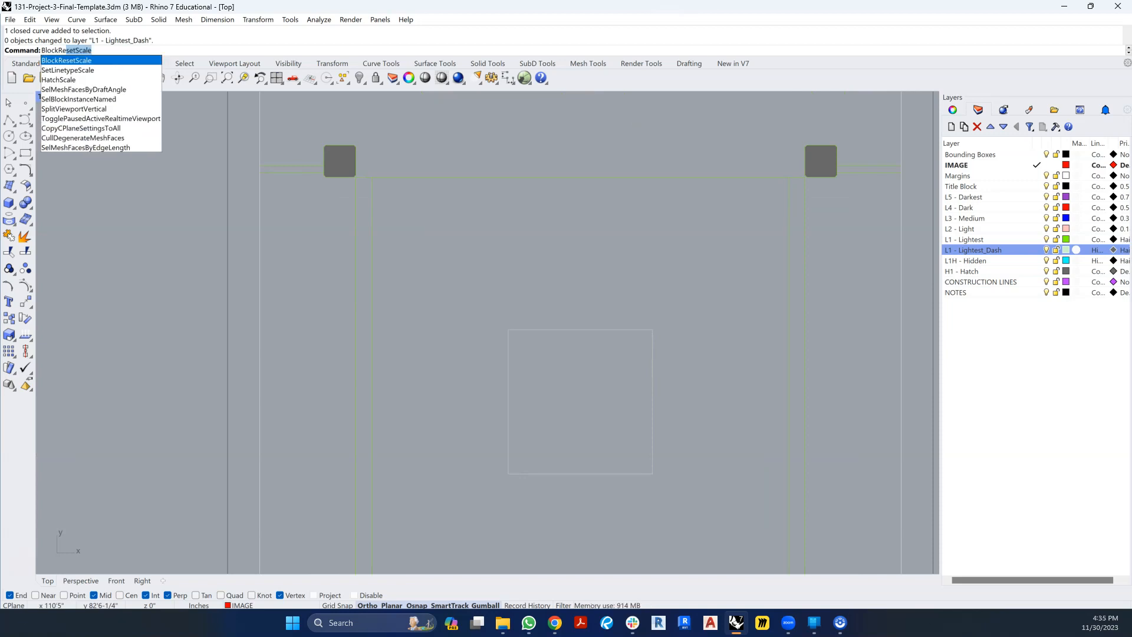
key("Down")
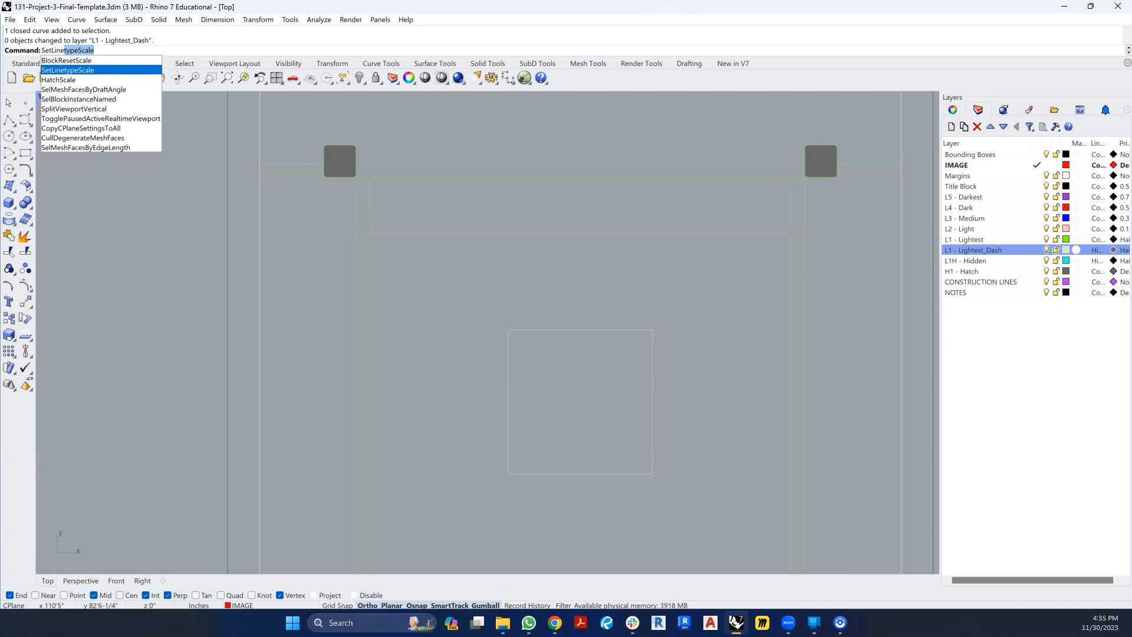
key("Return")
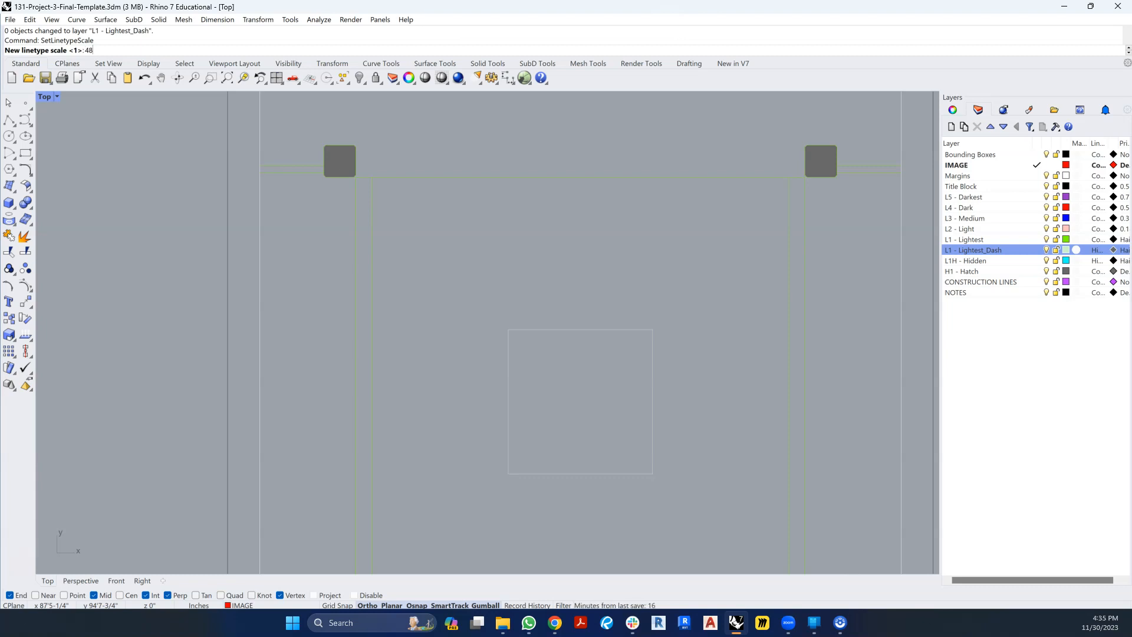
key("Return")
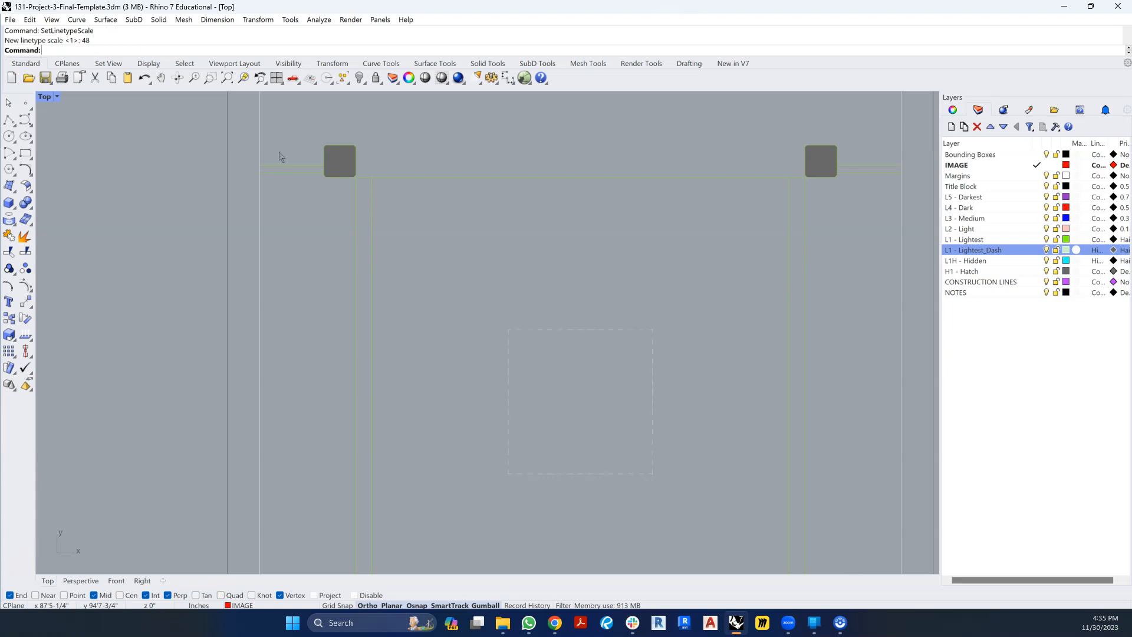
scroll(448, 363, "down", 5)
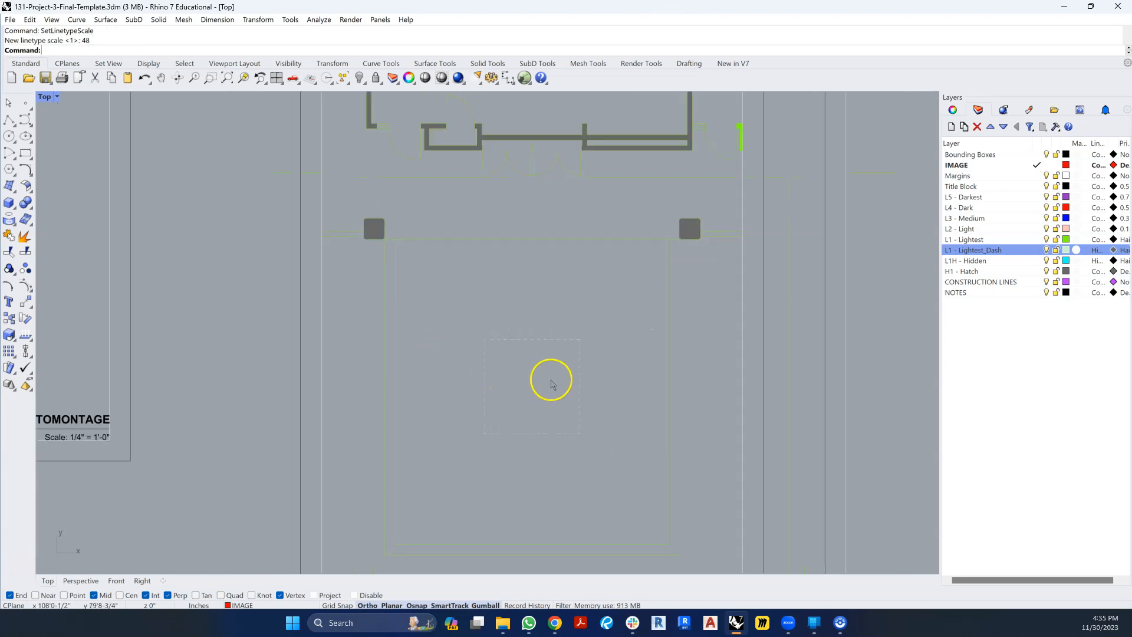
scroll(541, 353, "up", 3)
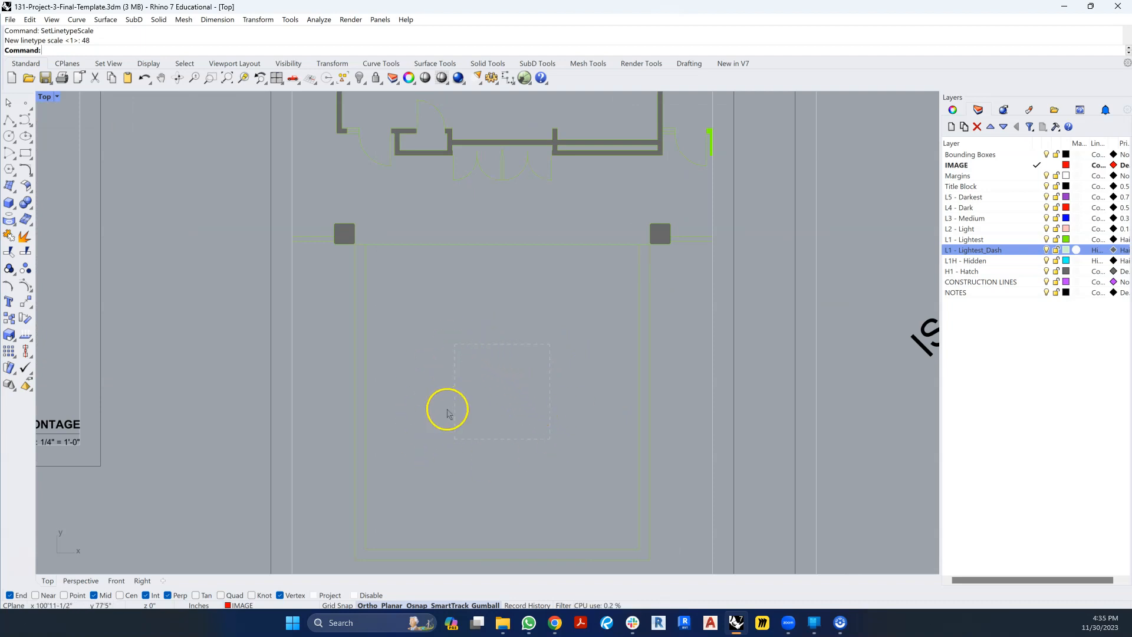
scroll(445, 405, "down", 2)
scroll(463, 369, "down", 2)
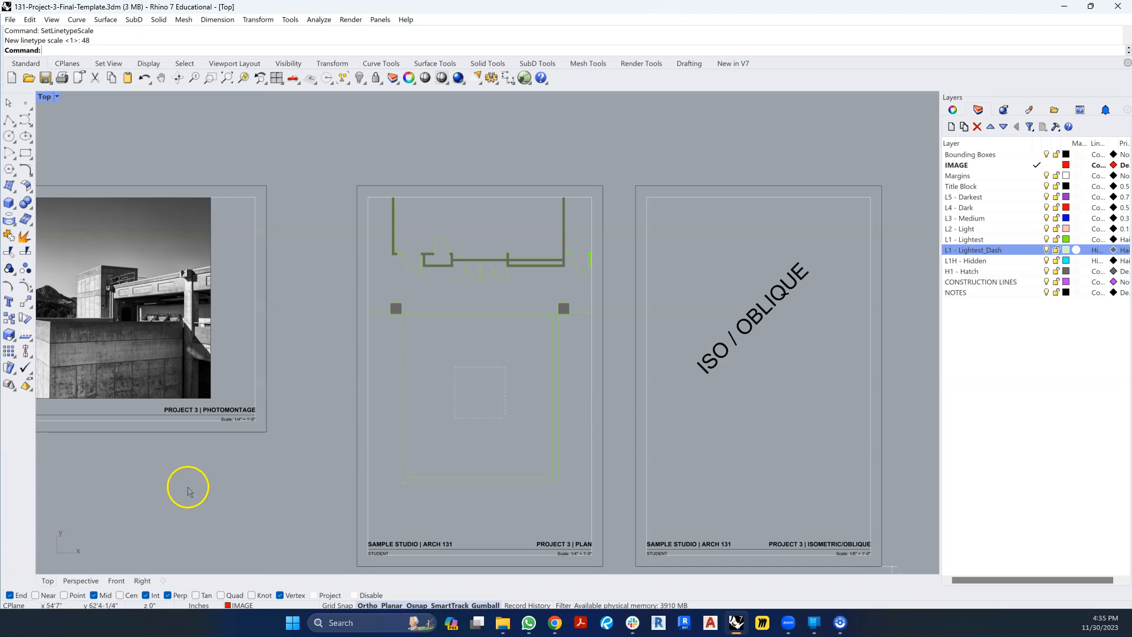
right_click_drag(249, 483, 341, 468)
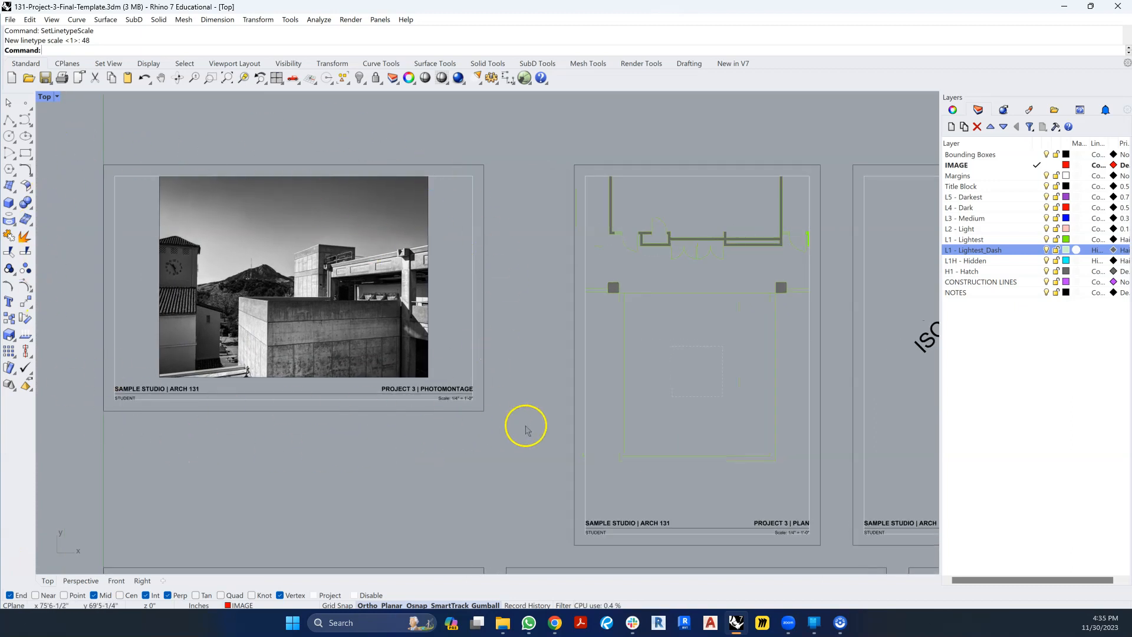
right_click_drag(488, 430, 277, 444)
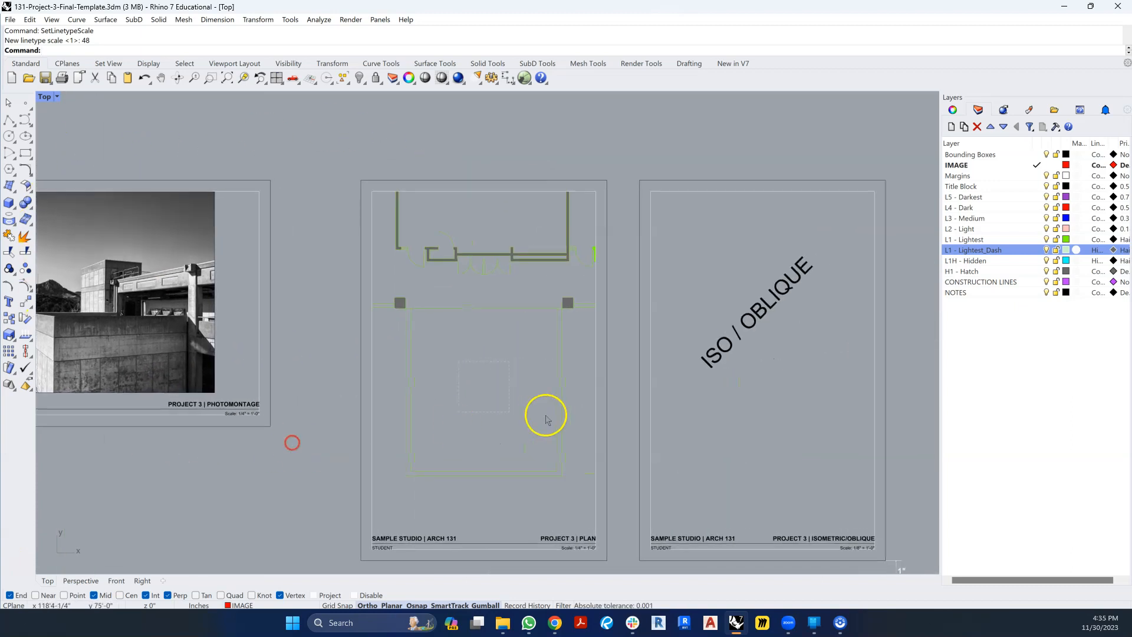